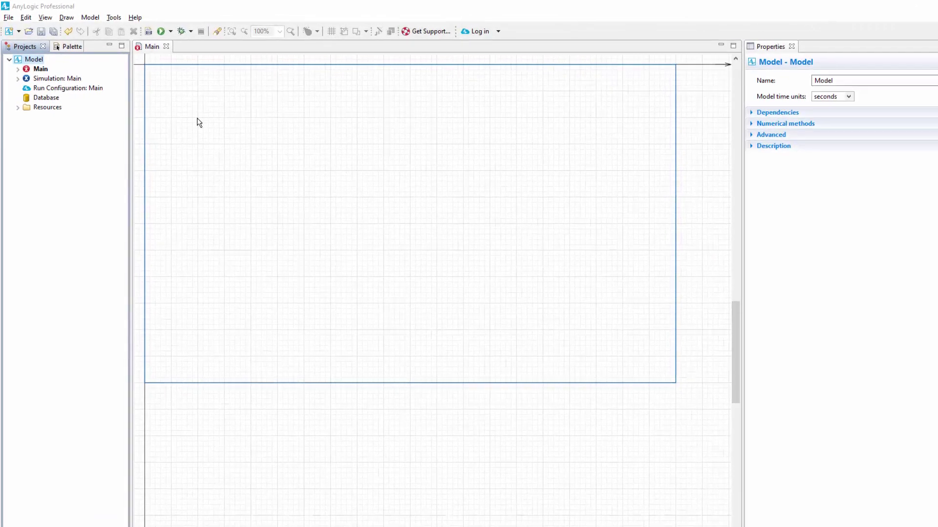
Build a Source–Queue–Delay–Sink flowchart on Main, checking the source and the triangular(0.5, 1, 1.5) delay.
{"action": "left_click", "coordinate": [72, 47]}
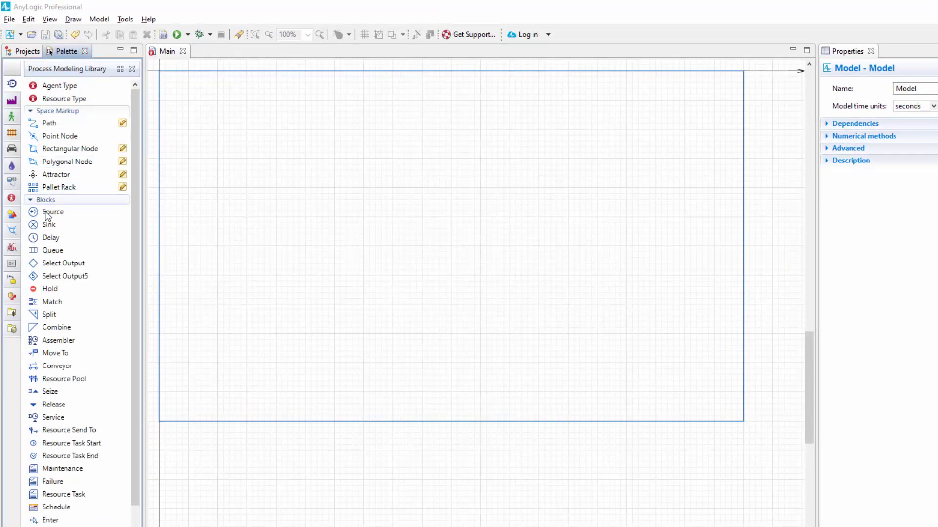
{"action": "left_click_drag", "start_coordinate": [47, 215], "coordinate": [212, 130]}
{"action": "left_click_drag", "start_coordinate": [77, 247], "coordinate": [261, 134]}
{"action": "left_click_drag", "start_coordinate": [57, 242], "coordinate": [318, 139]}
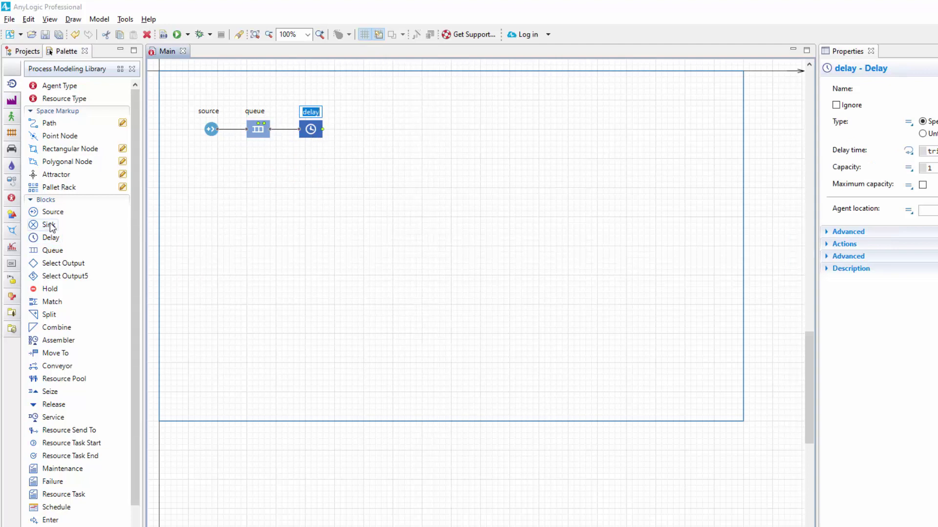
{"action": "left_click_drag", "start_coordinate": [46, 224], "coordinate": [361, 135]}
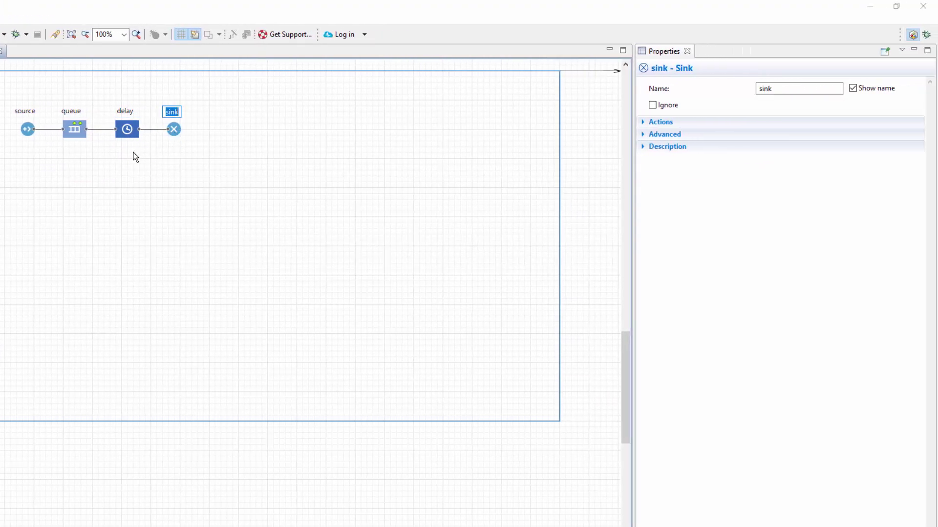
{"action": "left_click", "coordinate": [28, 130]}
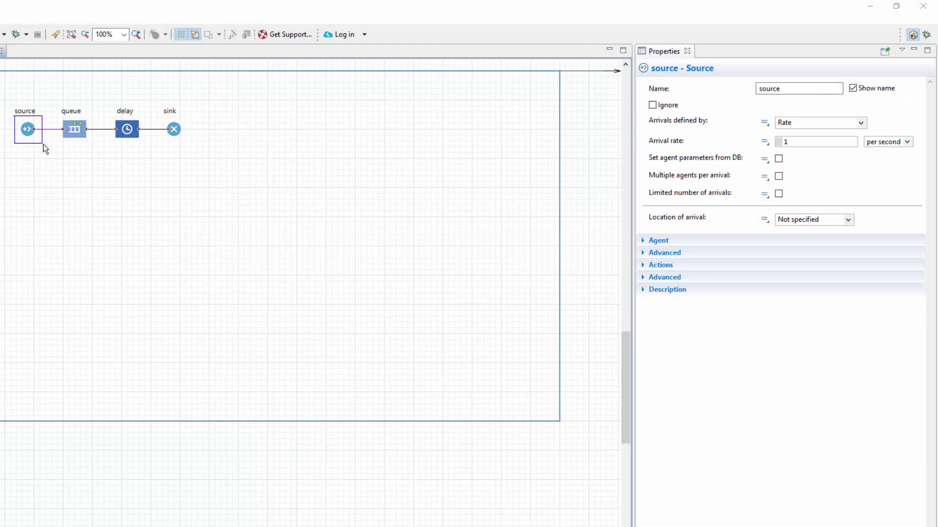
{"action": "left_click", "coordinate": [127, 131]}
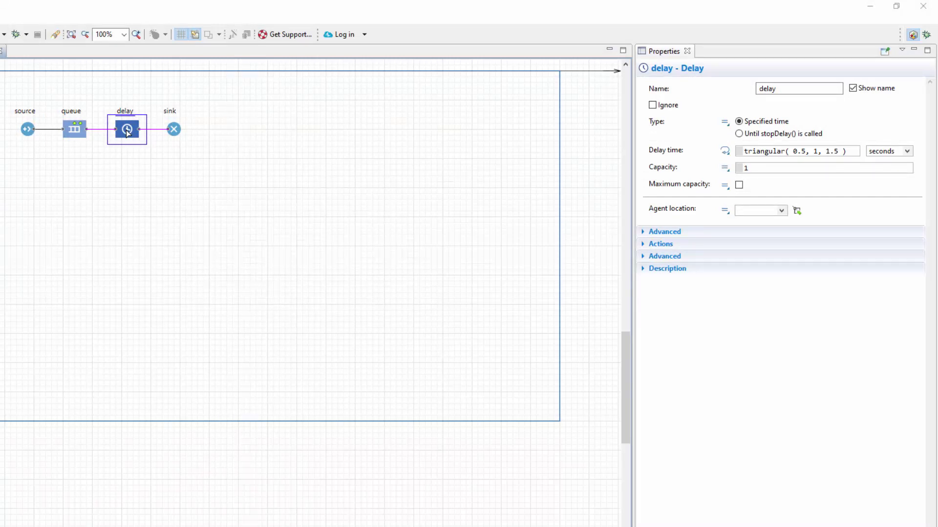
Enter traceln(time()); as the sink's On enter action to print each agent's exit time.
{"action": "left_click", "coordinate": [175, 133]}
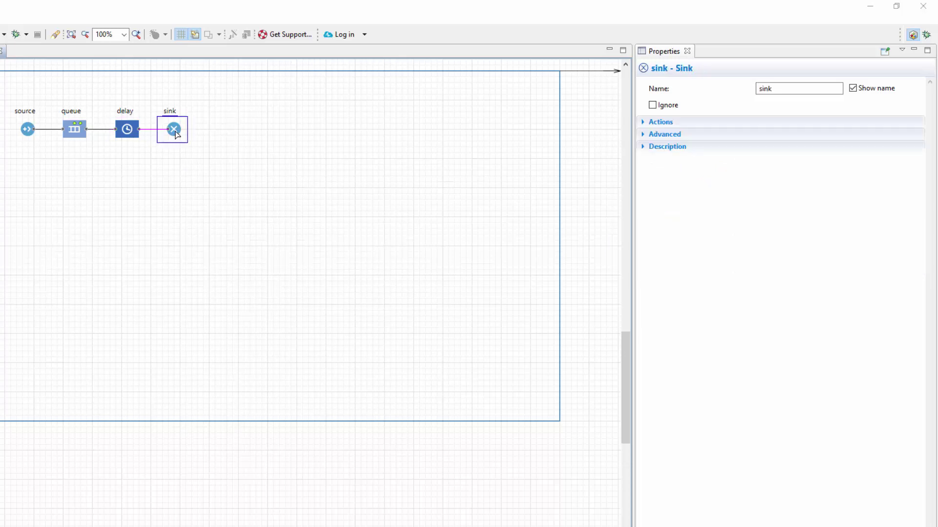
{"action": "left_click", "coordinate": [662, 122]}
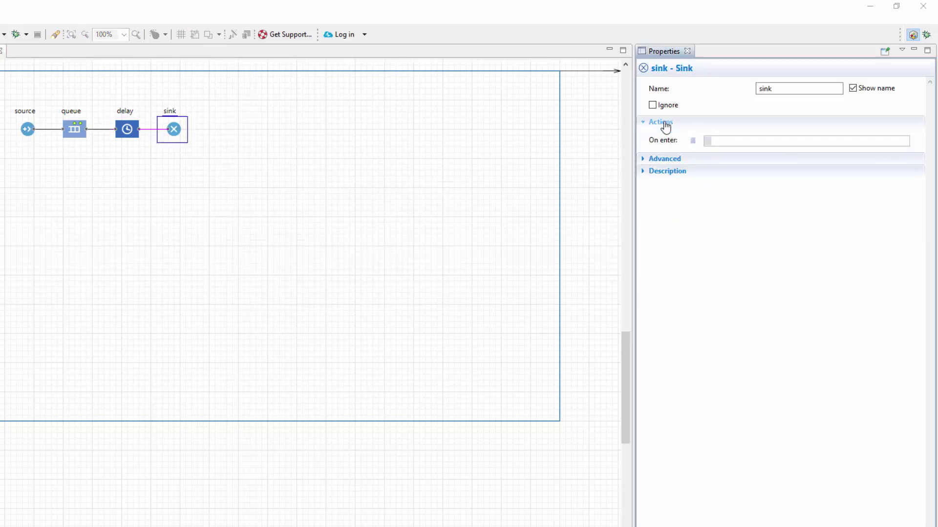
{"action": "left_click", "coordinate": [727, 140]}
{"action": "type", "text": "traceln(time());"}
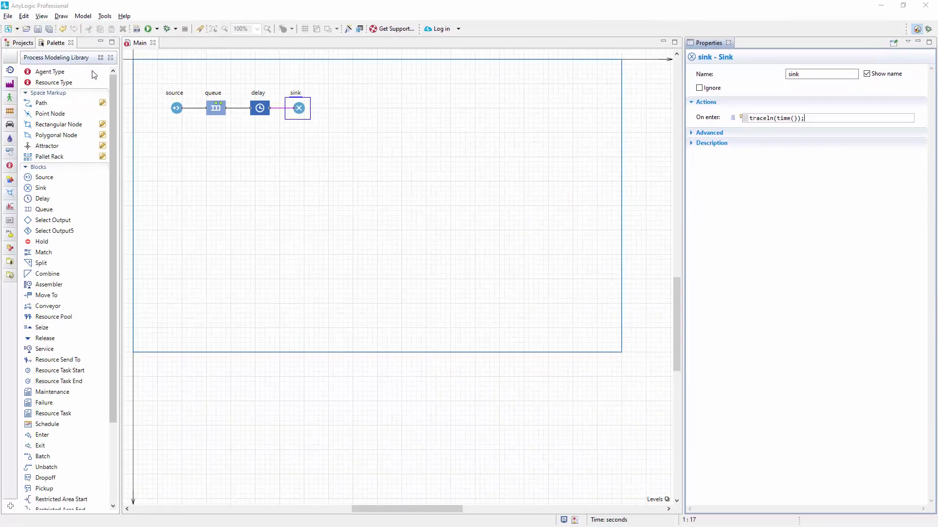
Set the Simulation: Main experiment to stop at specified time 10 and launch the model.
{"action": "left_click", "coordinate": [23, 43]}
{"action": "left_click", "coordinate": [51, 72]}
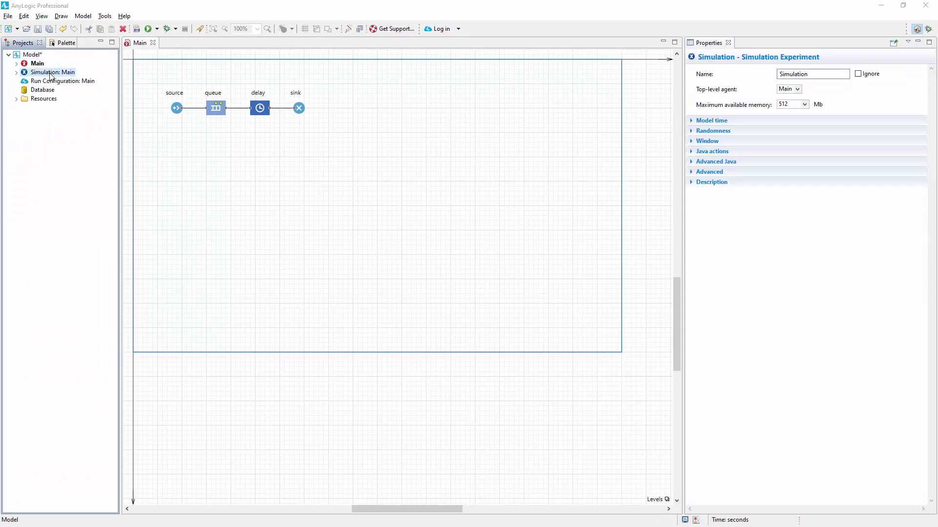
{"action": "left_click", "coordinate": [716, 123]}
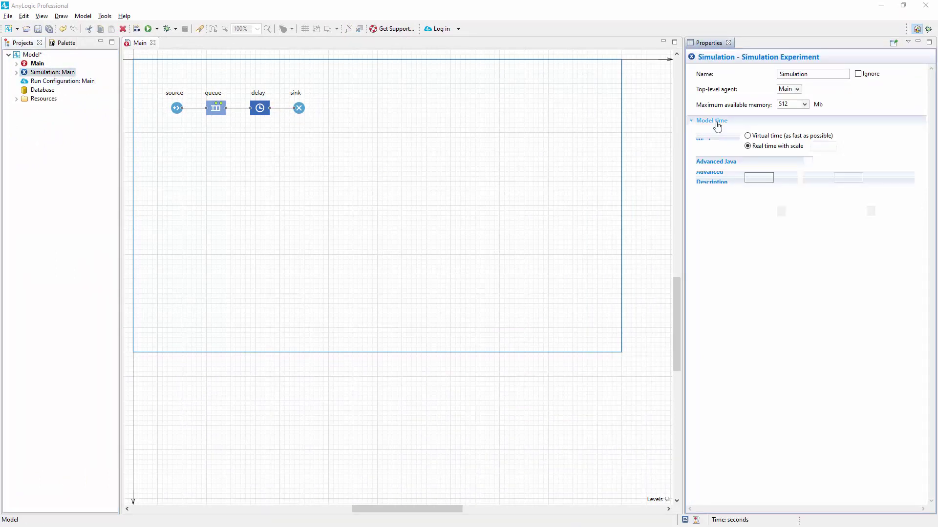
{"action": "left_click", "coordinate": [807, 164]}
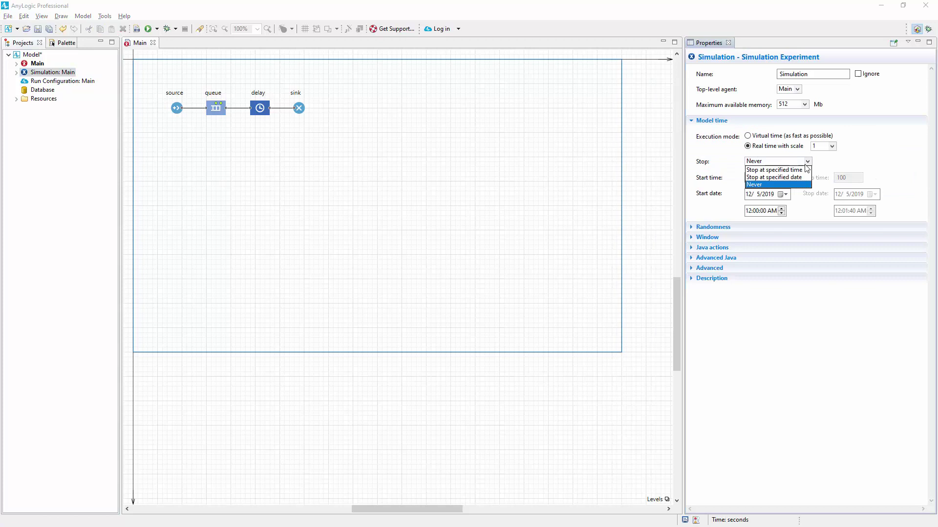
{"action": "left_click", "coordinate": [803, 170]}
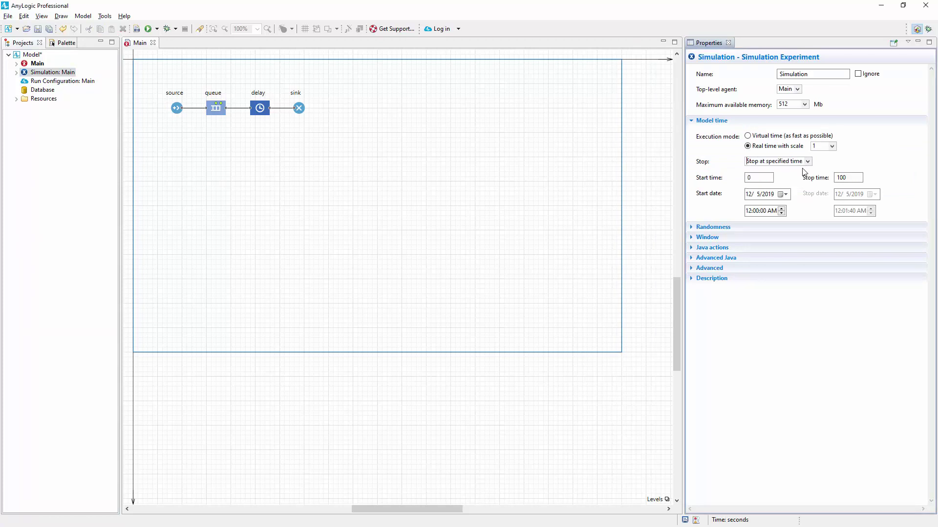
{"action": "left_click", "coordinate": [853, 178]}
{"action": "left_click", "coordinate": [149, 30]}
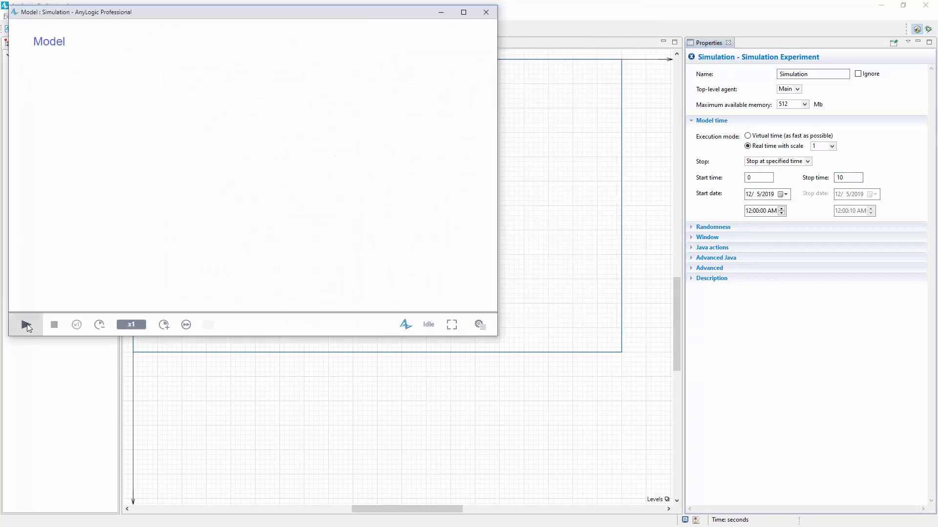
Run the model twice to time 10, logging the same exit times 1.4159 through 9.1467.
{"action": "left_click", "coordinate": [26, 324]}
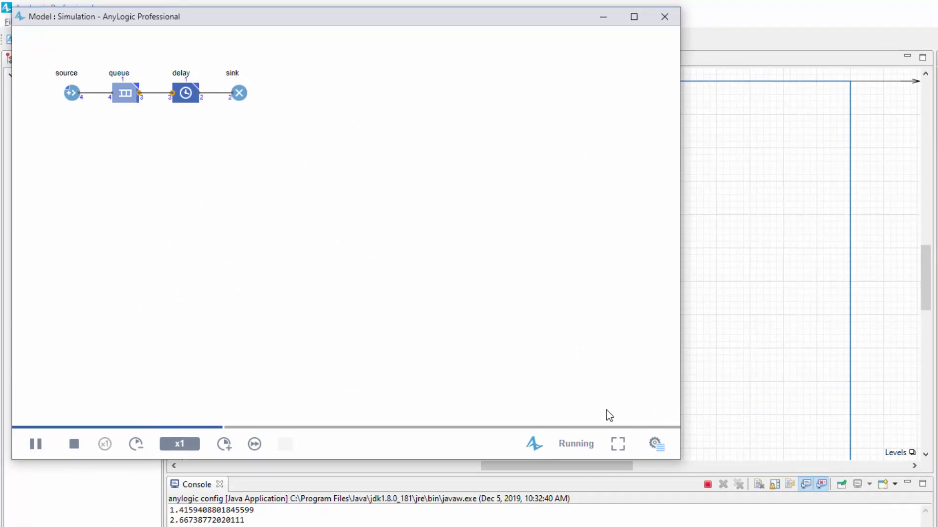
{"action": "left_click", "coordinate": [644, 444]}
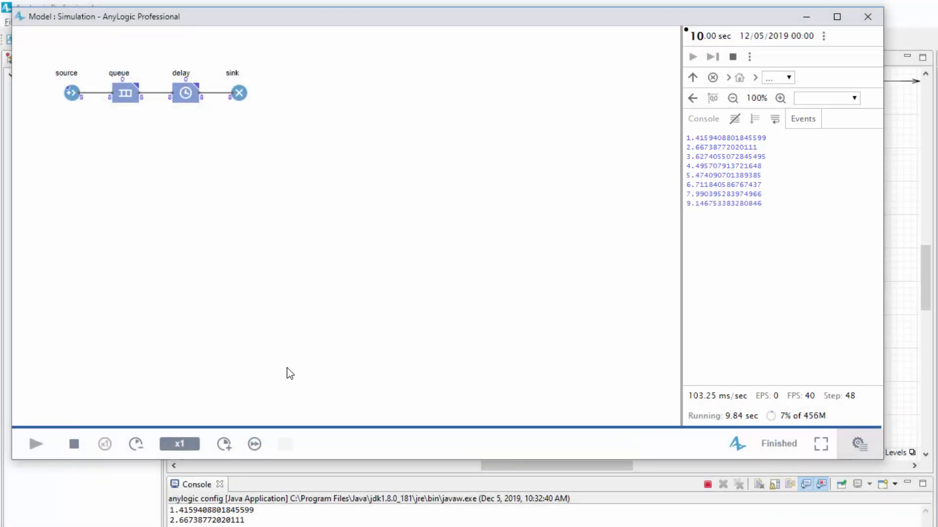
{"action": "left_click", "coordinate": [75, 443]}
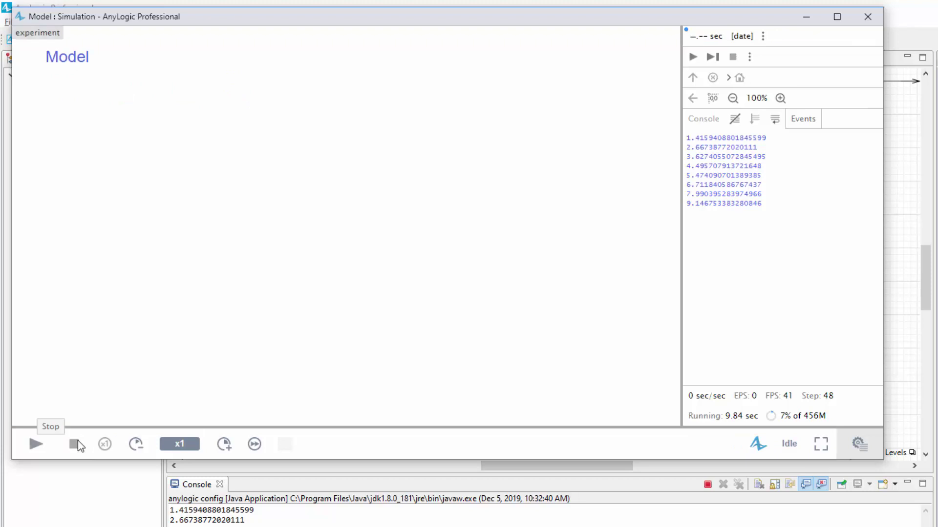
{"action": "left_click", "coordinate": [41, 444]}
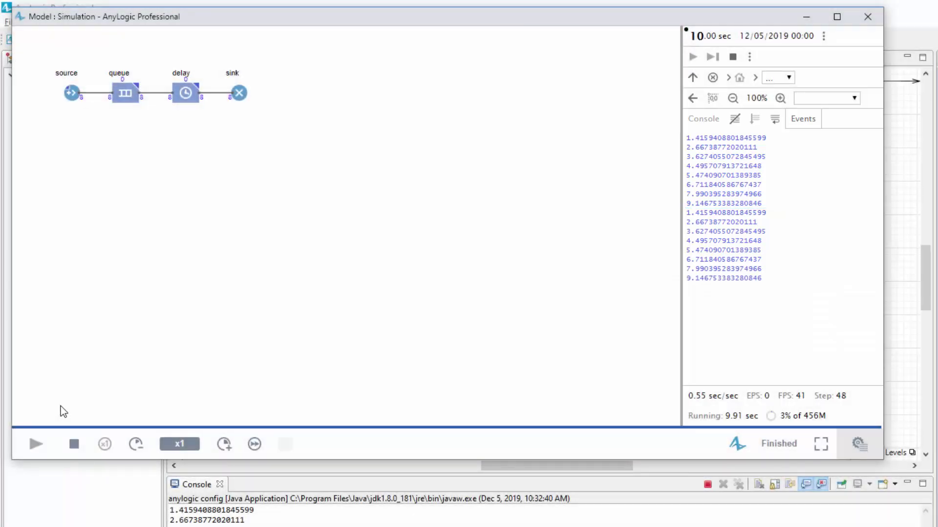
{"action": "left_click", "coordinate": [72, 444]}
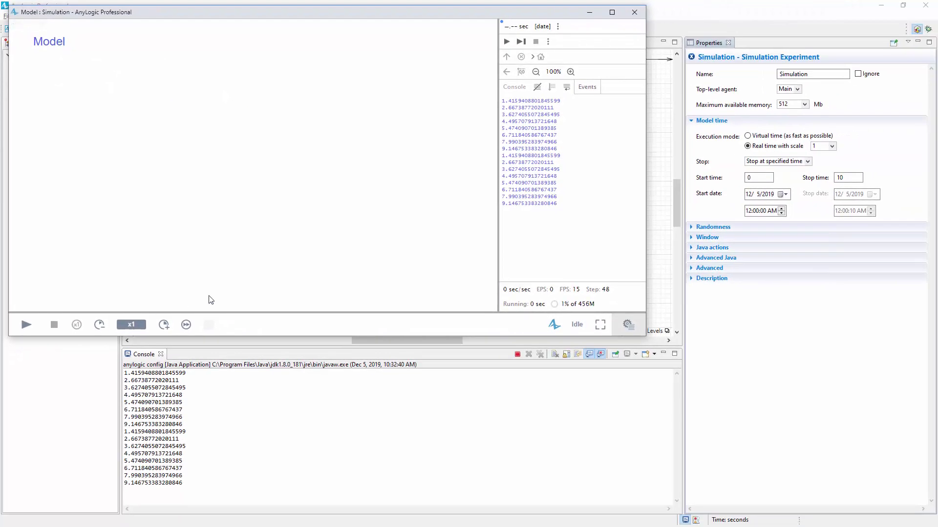
Close the run window and switch the experiment's randomness from Fixed seed 1 to Random seed.
{"action": "left_click", "coordinate": [633, 13]}
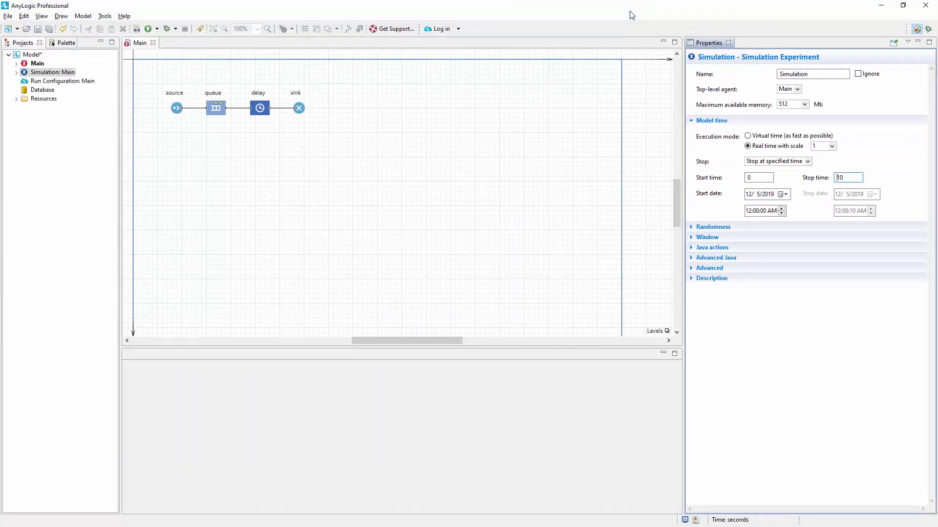
{"action": "left_click", "coordinate": [691, 228]}
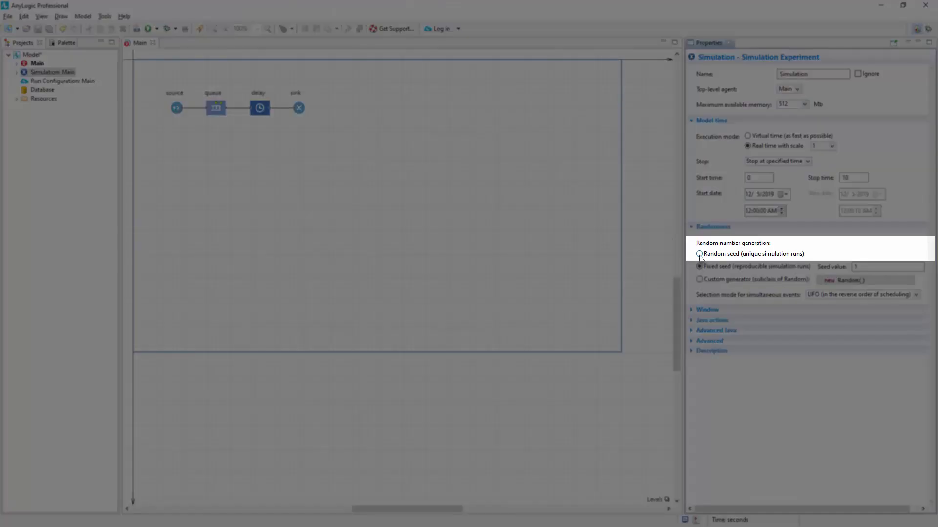
{"action": "left_click", "coordinate": [699, 254]}
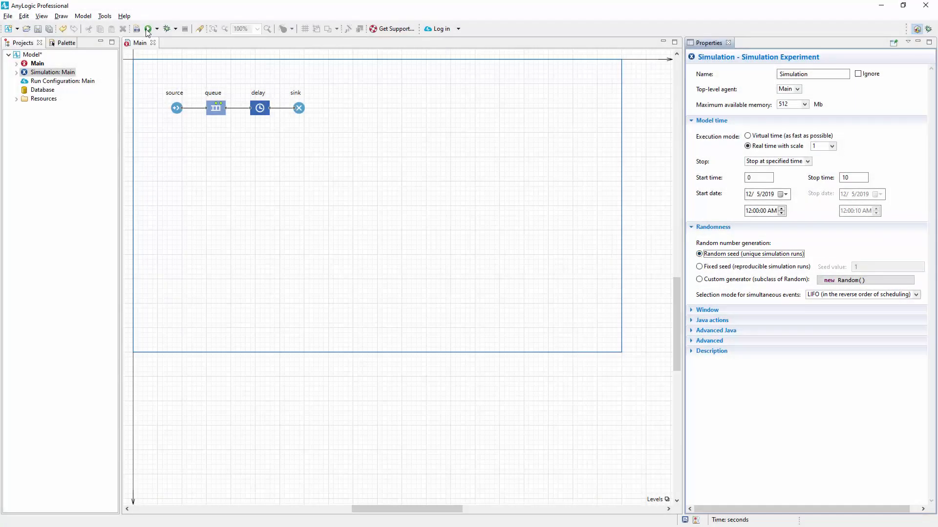
{"action": "left_click", "coordinate": [148, 30]}
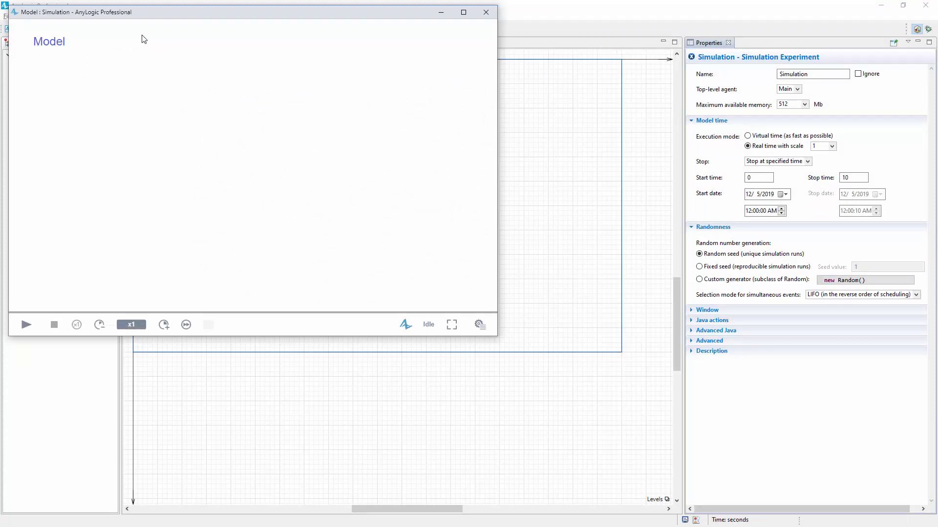
{"action": "left_click", "coordinate": [26, 325]}
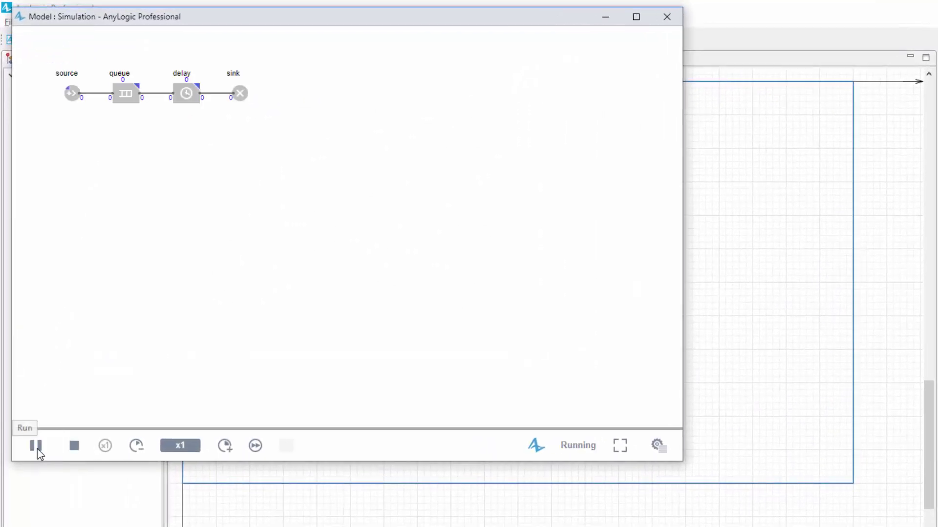
{"action": "left_click", "coordinate": [670, 455]}
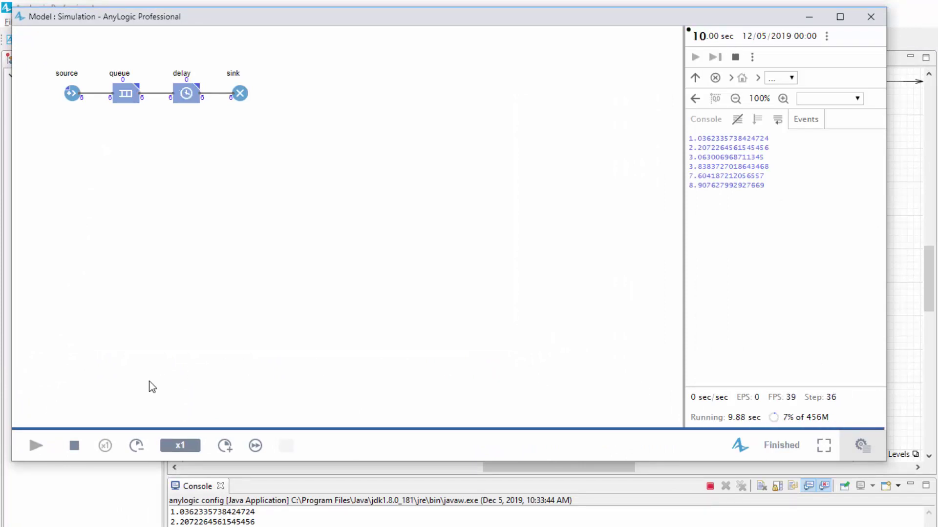
{"action": "left_click", "coordinate": [74, 446]}
{"action": "left_click", "coordinate": [36, 446]}
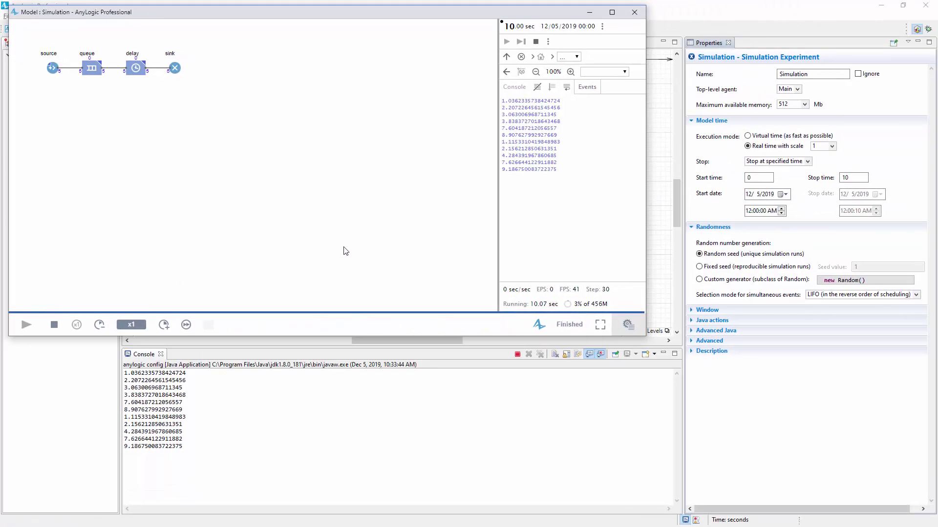
{"action": "left_click", "coordinate": [634, 13]}
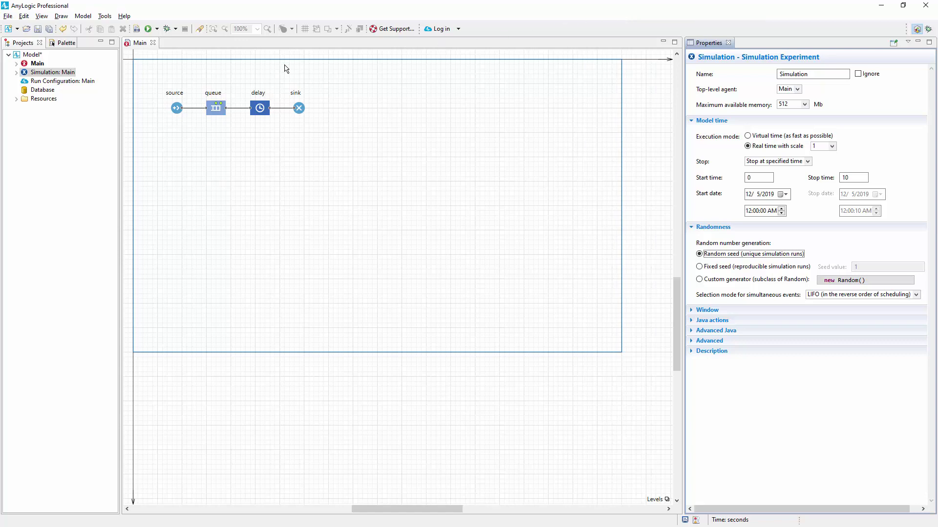
Add import org.uncommons.maths.random.MersenneTwisterRNG; to the experiment's Advanced Java imports.
{"action": "left_click", "coordinate": [32, 56]}
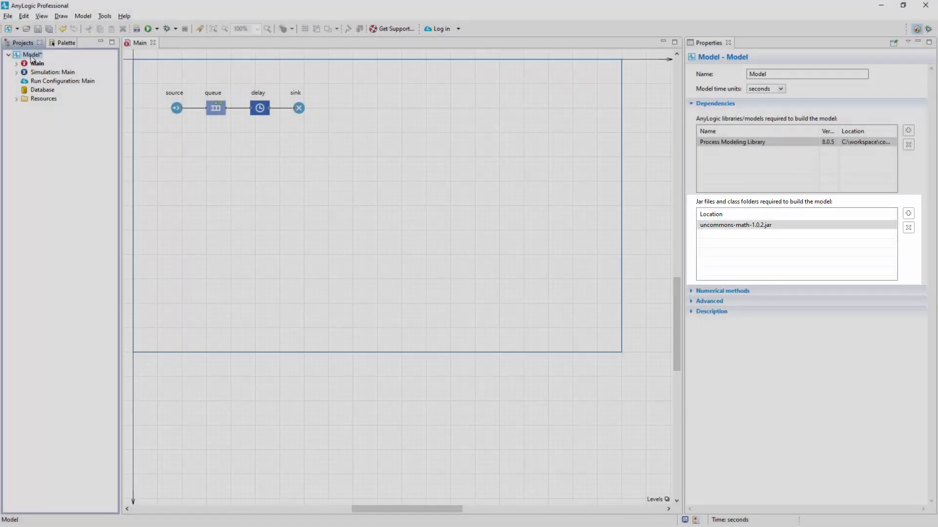
{"action": "left_click", "coordinate": [53, 72]}
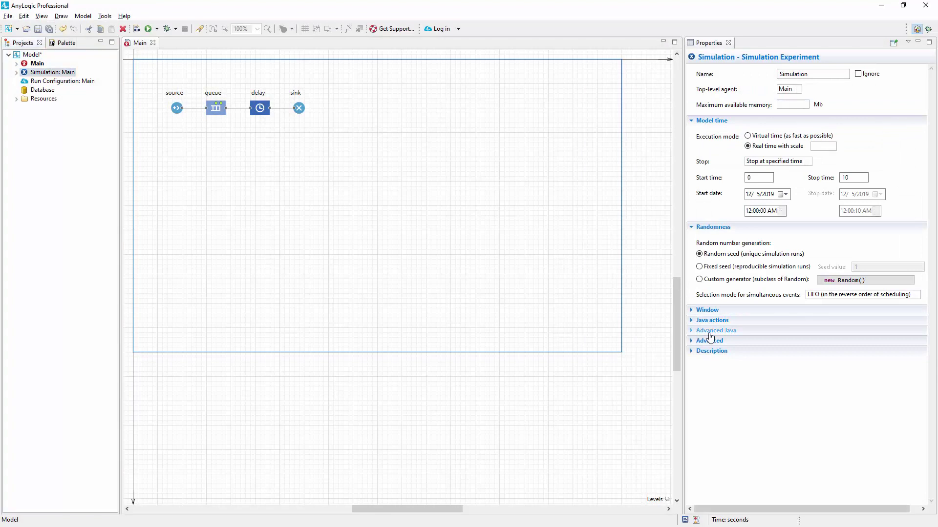
{"action": "left_click", "coordinate": [713, 331]}
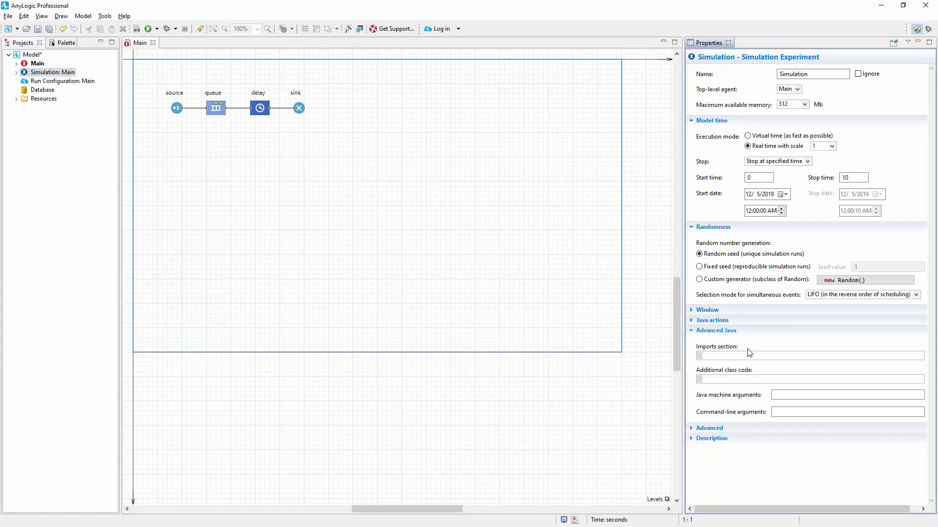
{"action": "type", "text": "import org.uncommons.maths.random.MersenneTwisterRNG;"}
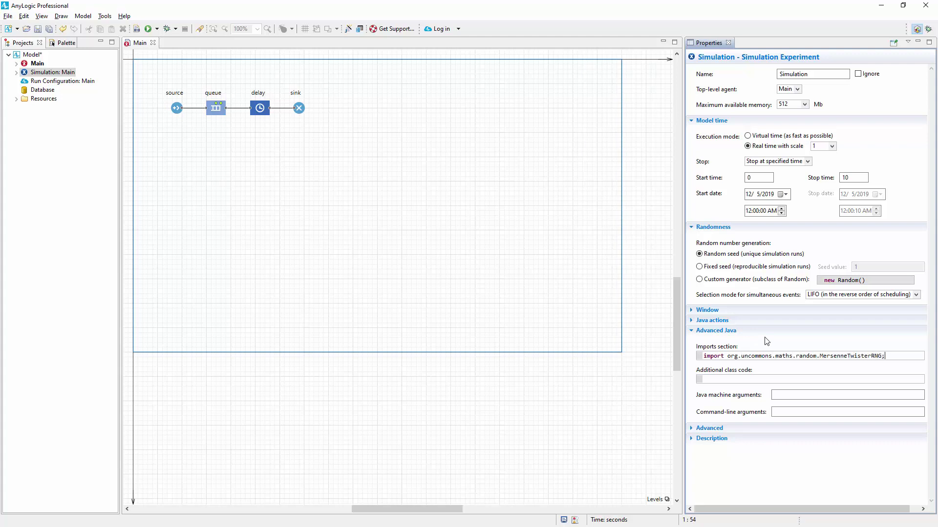
Choose a custom random generator and replace Random() with new MersenneTwisterRNG().
{"action": "left_click", "coordinate": [699, 280]}
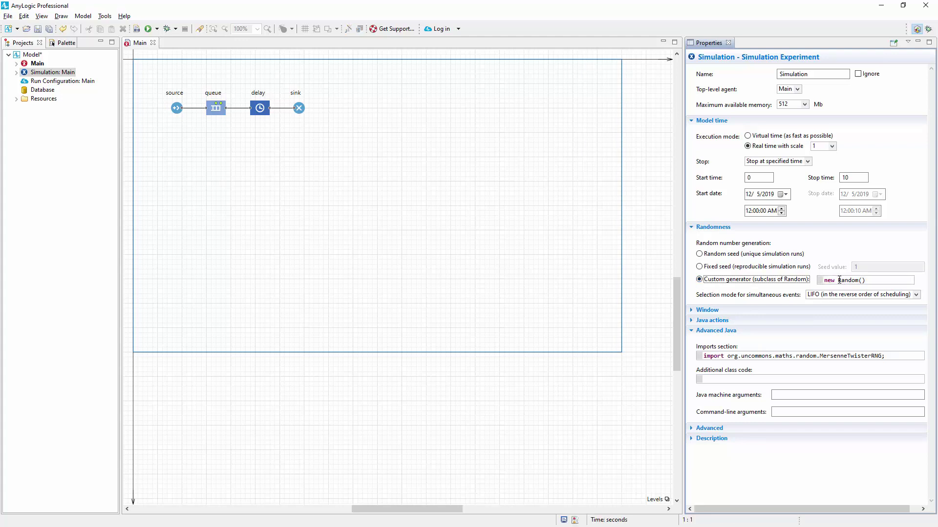
{"action": "left_click_drag", "start_coordinate": [838, 280], "coordinate": [878, 284]}
{"action": "type", "text": "Mersenne"}
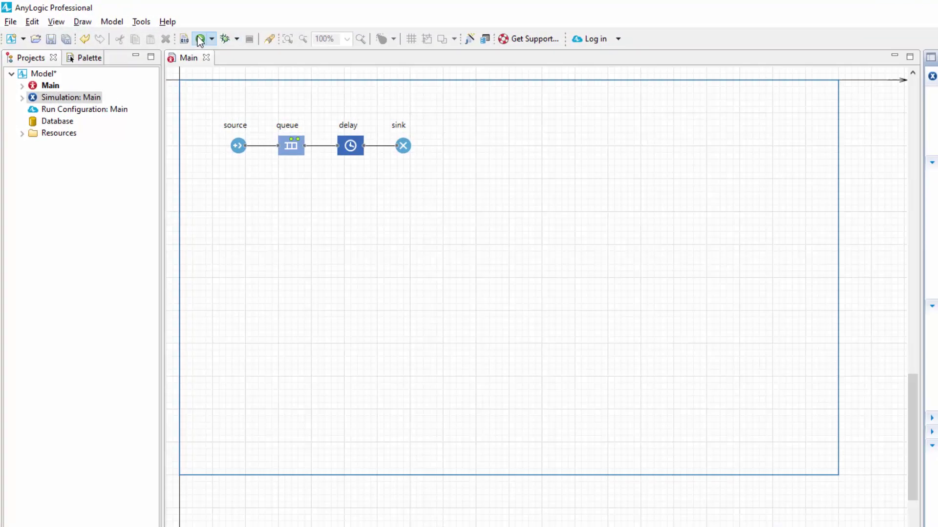
Run the Mersenne Twister model twice, reading exit times 2.8746–9.8806 and each run's new seed in the console.
{"action": "left_click", "coordinate": [203, 40]}
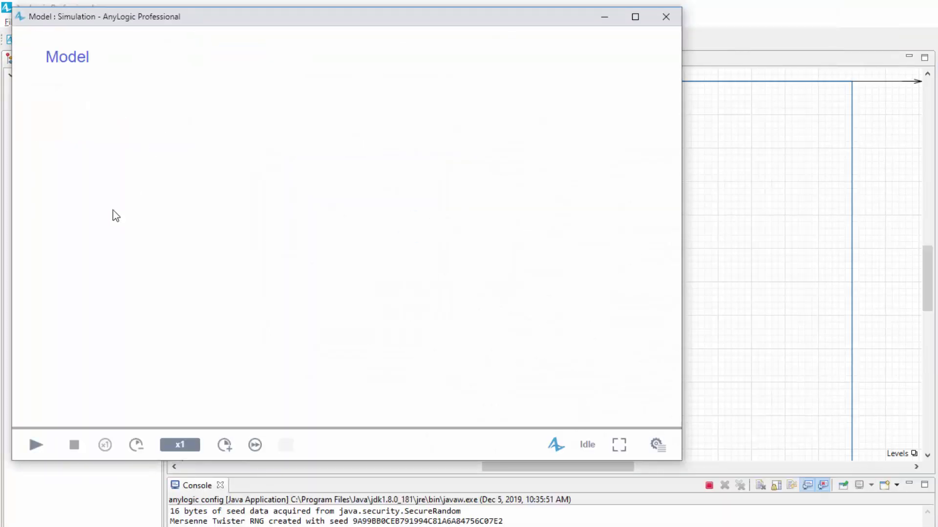
{"action": "left_click", "coordinate": [36, 445]}
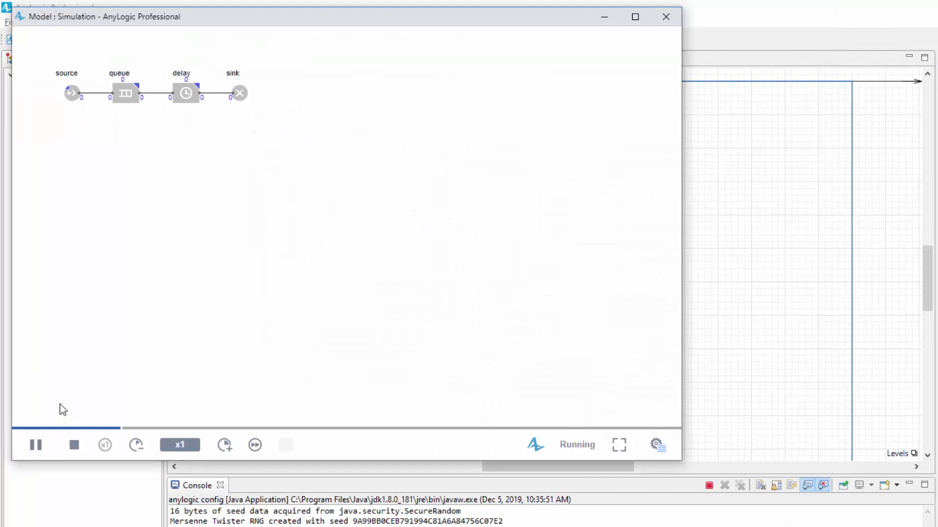
{"action": "left_click", "coordinate": [657, 442]}
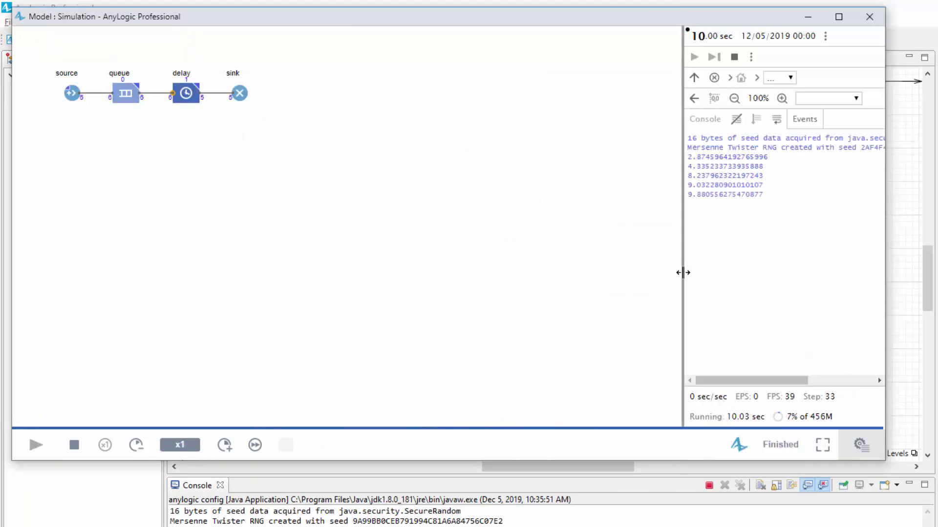
{"action": "left_click_drag", "start_coordinate": [683, 273], "coordinate": [540, 260]}
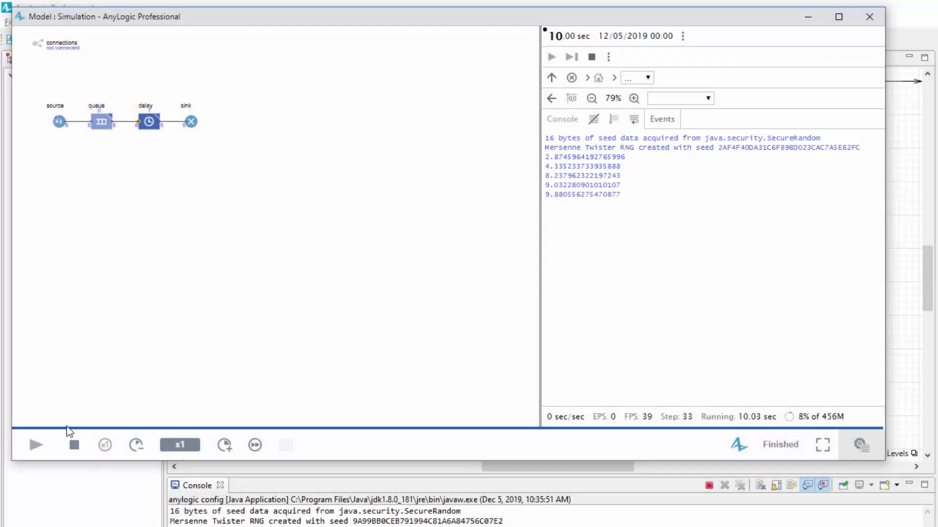
{"action": "left_click", "coordinate": [64, 443]}
{"action": "left_click", "coordinate": [36, 445]}
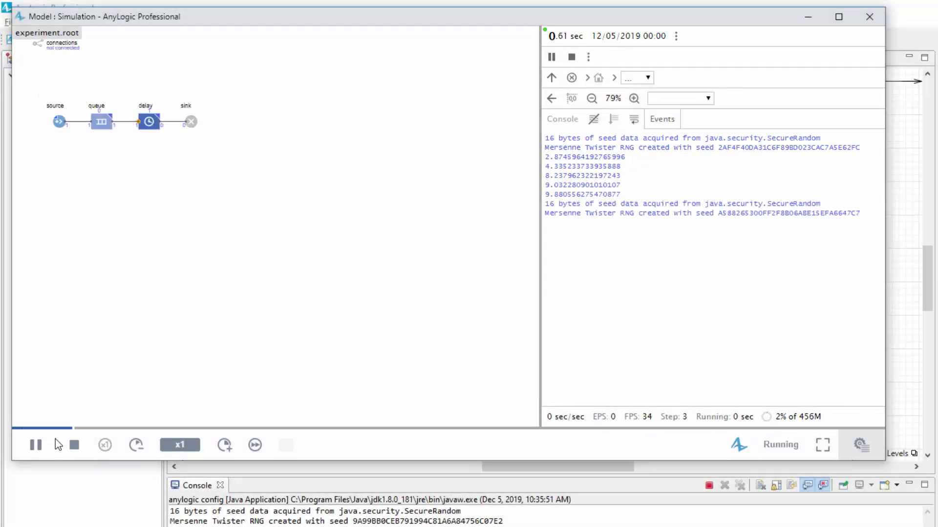